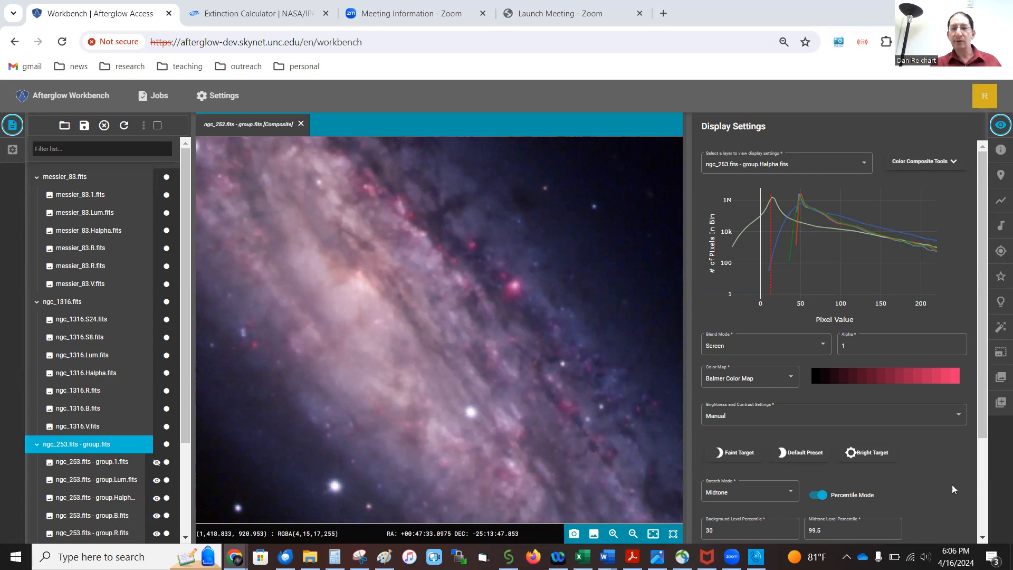
Fit the whole NGC 253 galaxy in view and make the ngc_253.fits - group.1.fits layer visible.
click(653, 533)
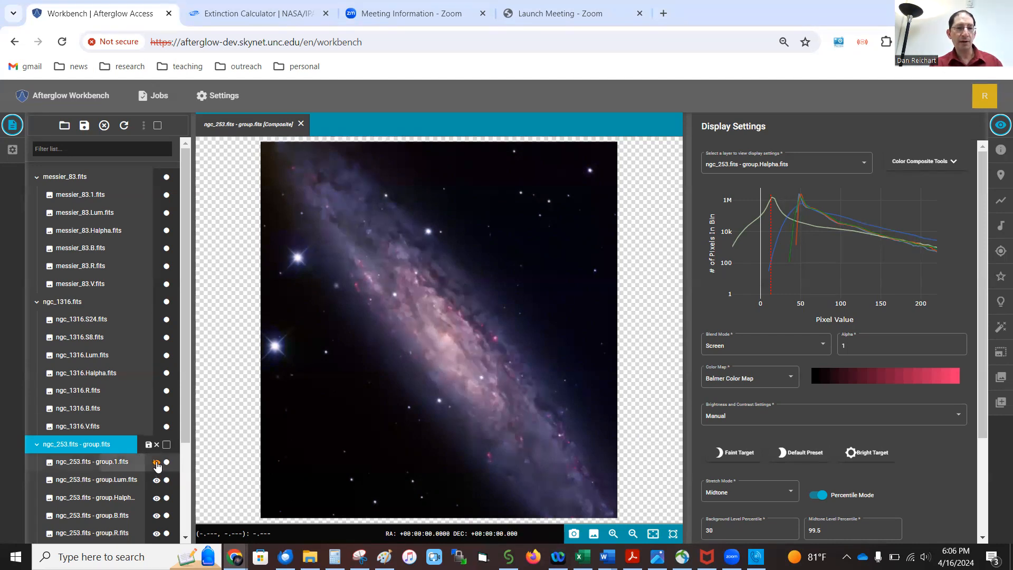
click(157, 463)
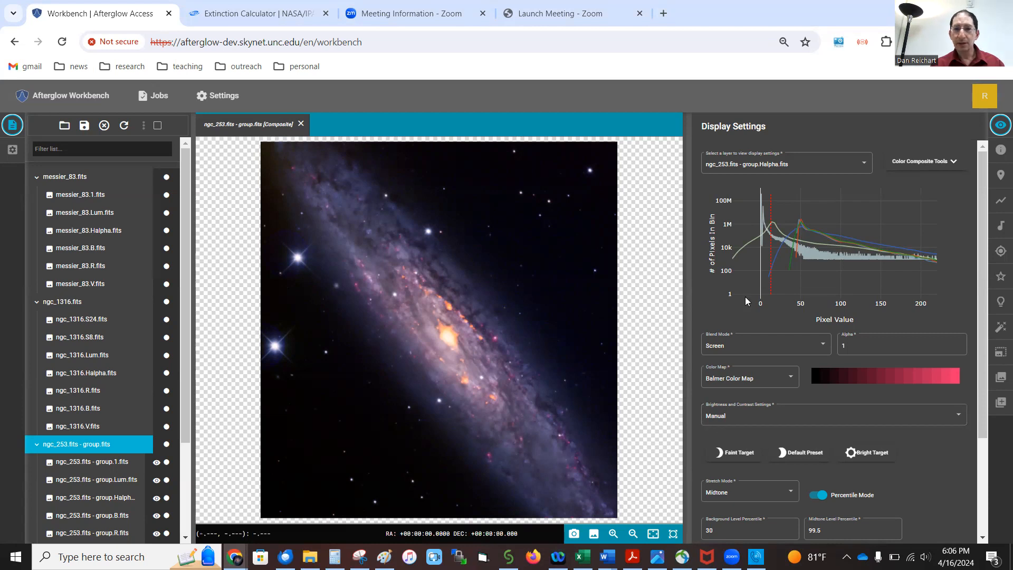
Give the group.1 layer Manual brightness and contrast at the Default Preset, then view group.1.fits alone.
click(727, 163)
click(792, 146)
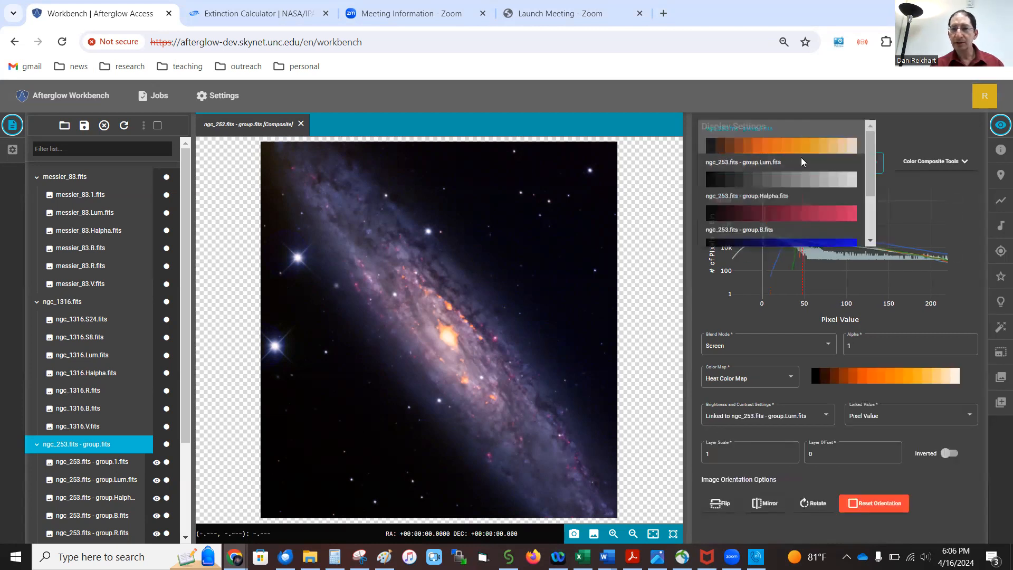
click(757, 417)
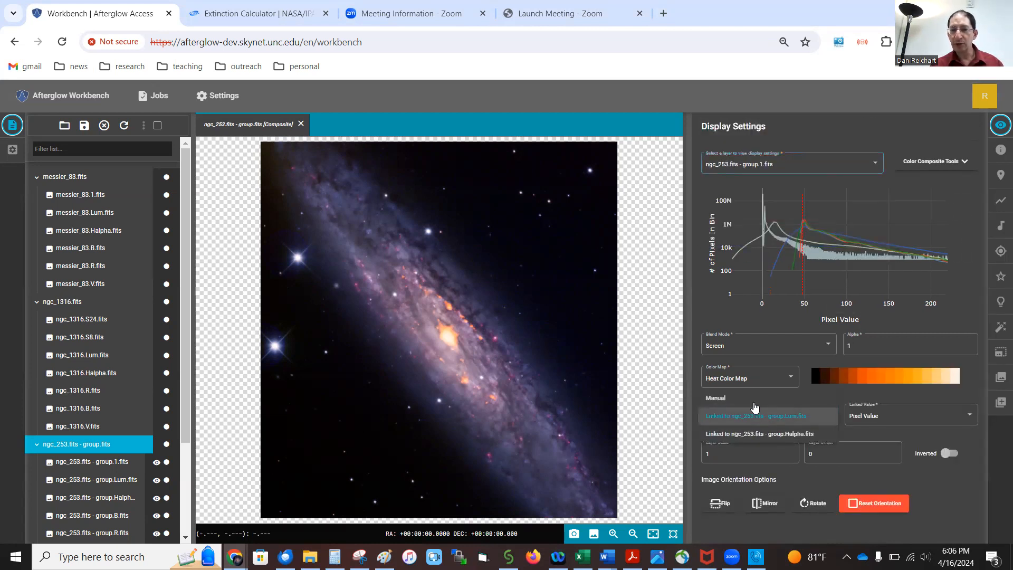
click(752, 398)
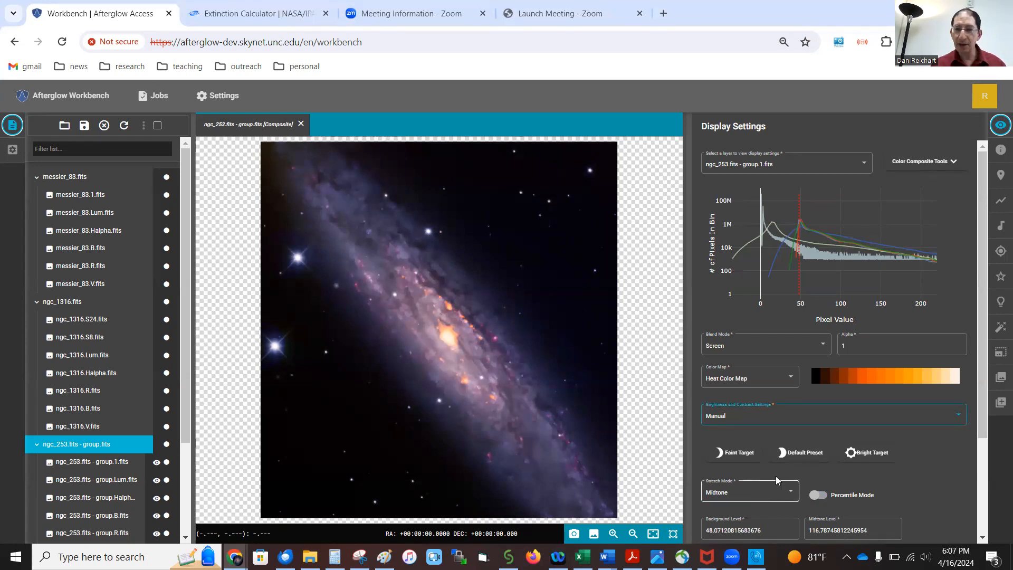
click(801, 454)
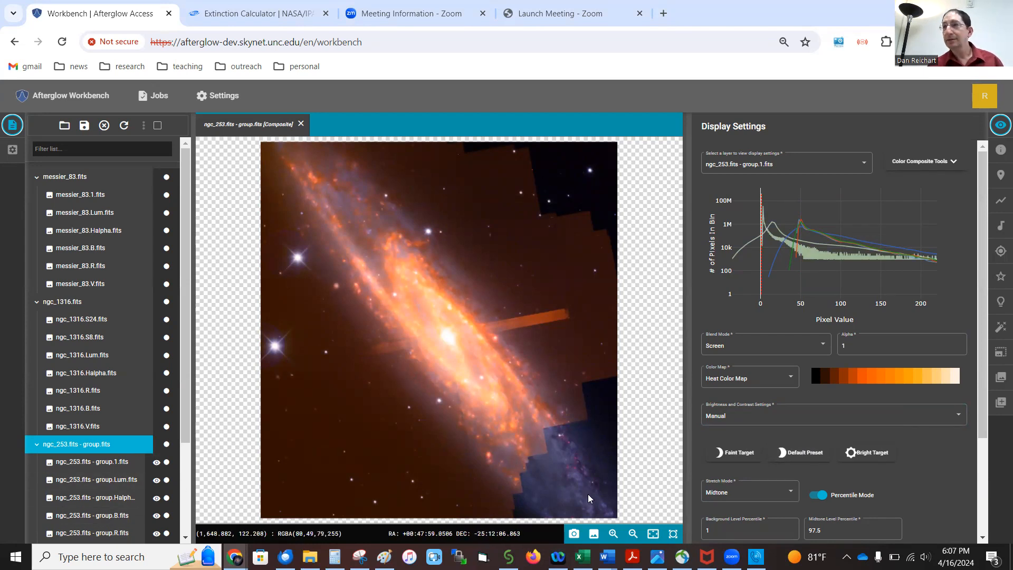
click(83, 462)
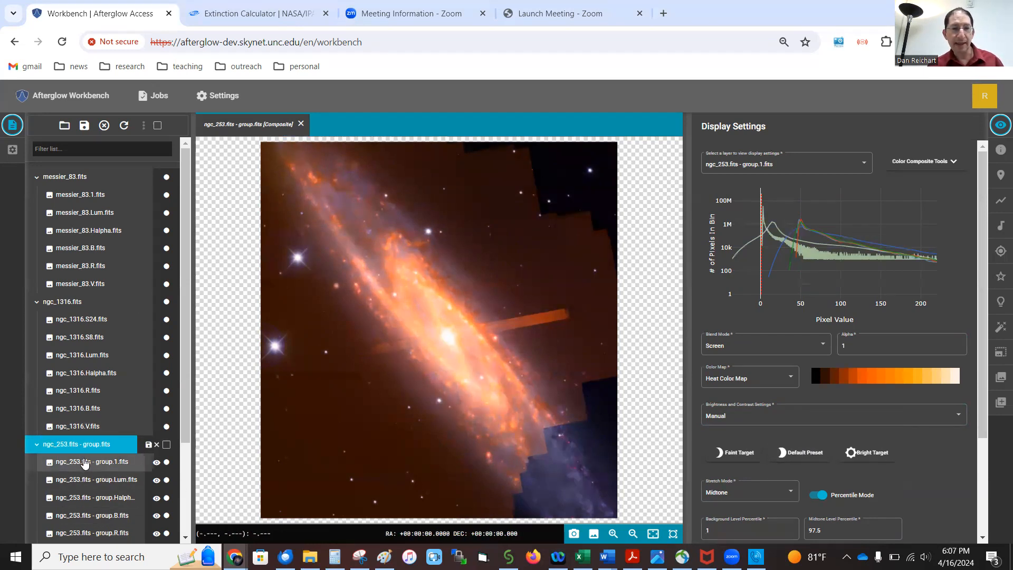
Enter 30 in the group.1 layer's Background Level Percentile field.
click(730, 490)
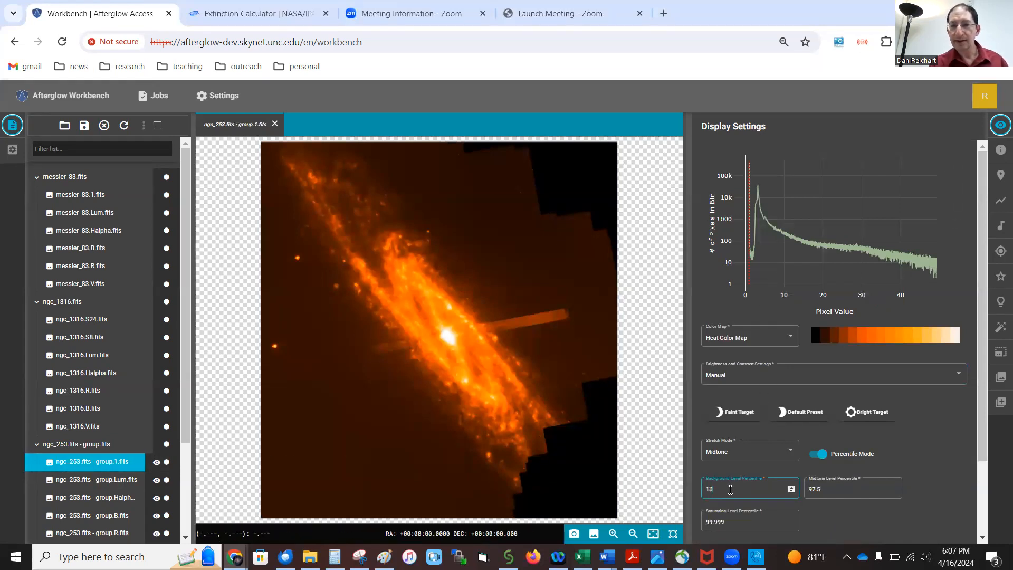
key(BackSpace)
text(2)
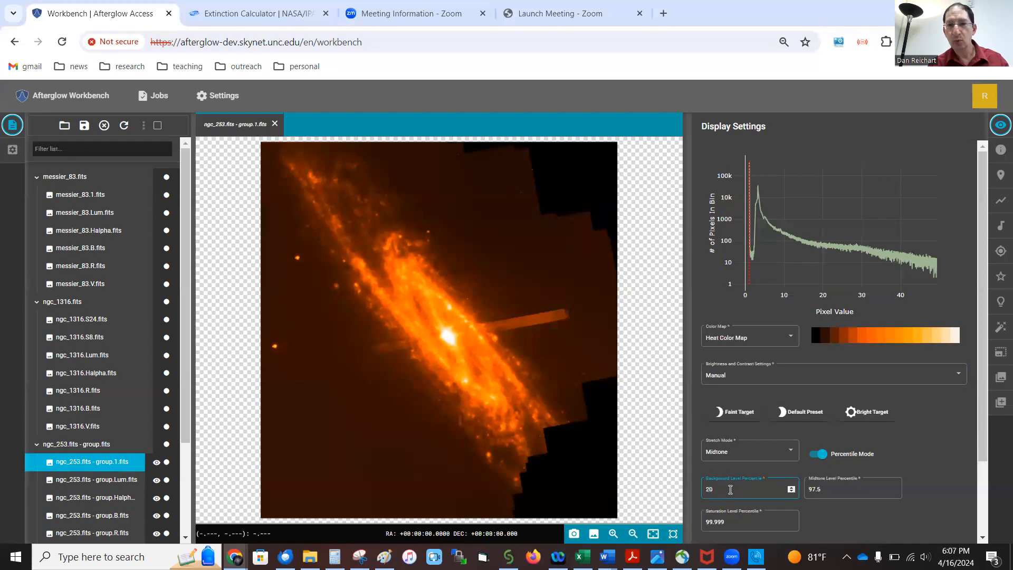
key(BackSpace)
text(3)
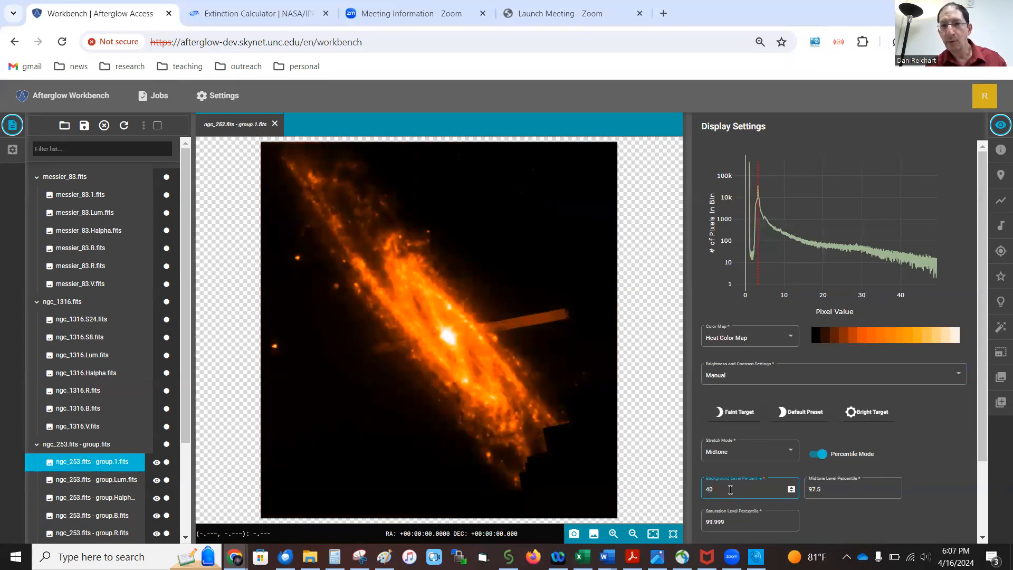
key(BackSpace)
text(3)
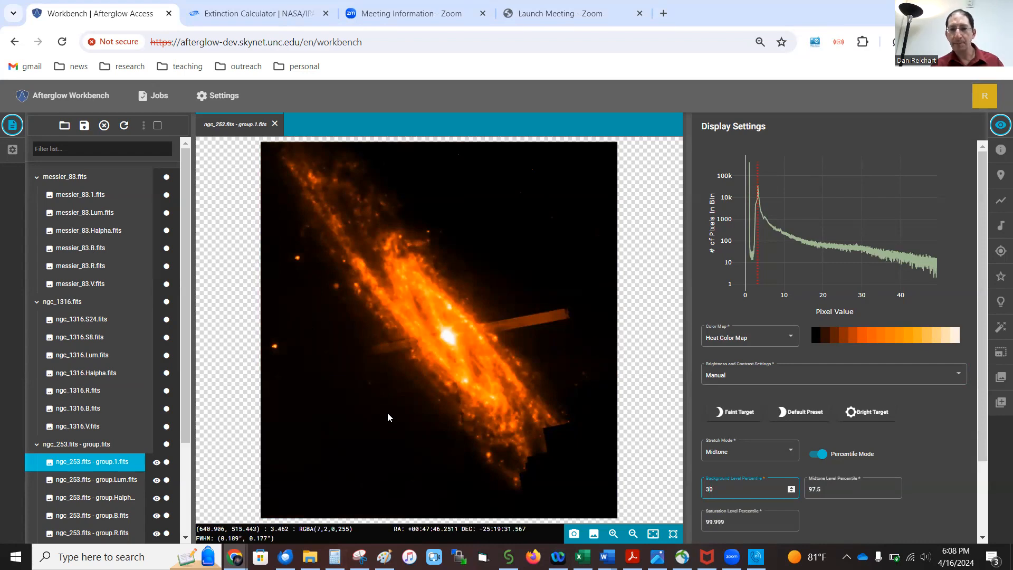
Return to the ngc_253.fits - group.fits composite and set group.1's Midtone Level Percentile to 99.99.
click(100, 445)
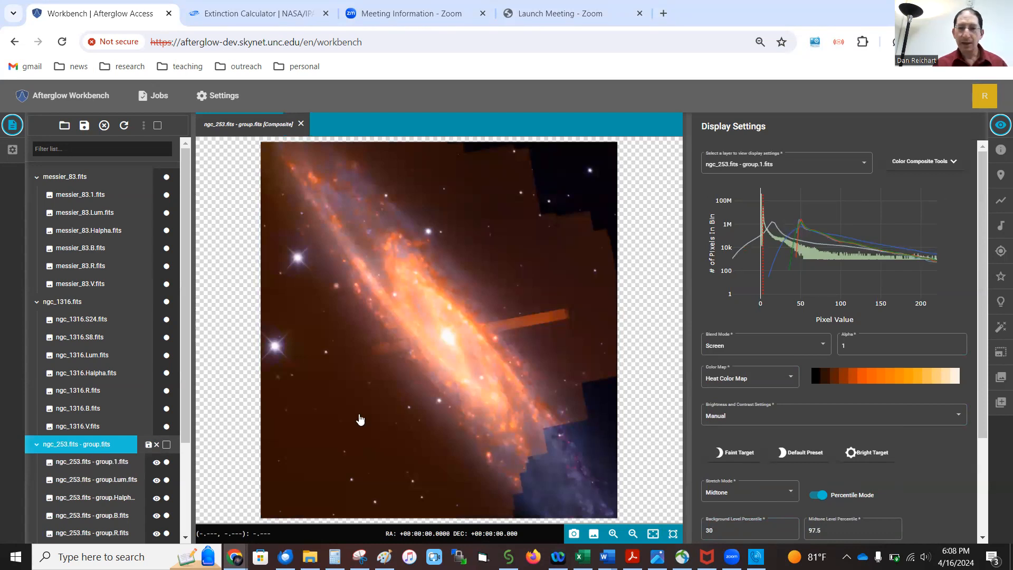
click(829, 528)
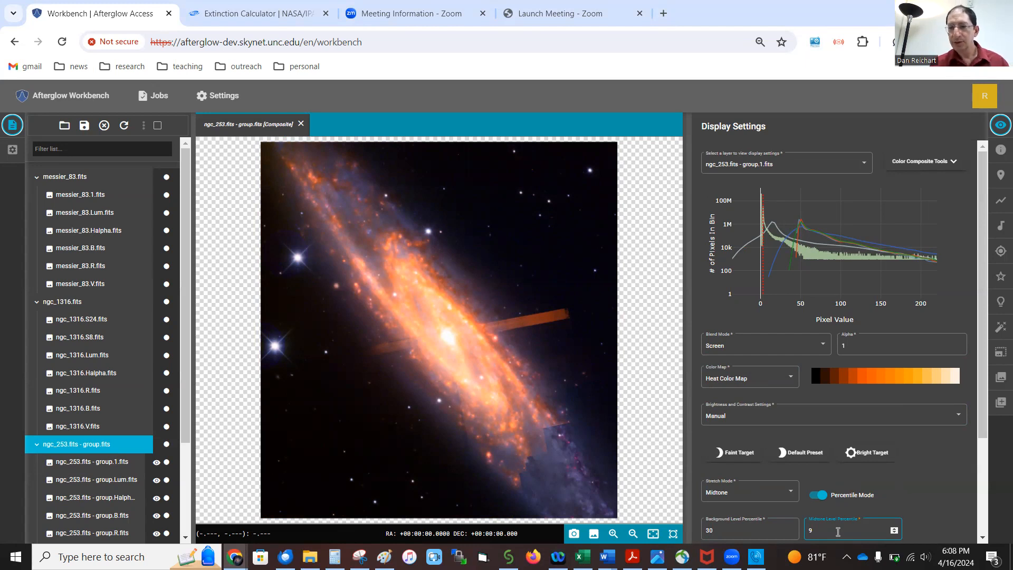
text(99.999)
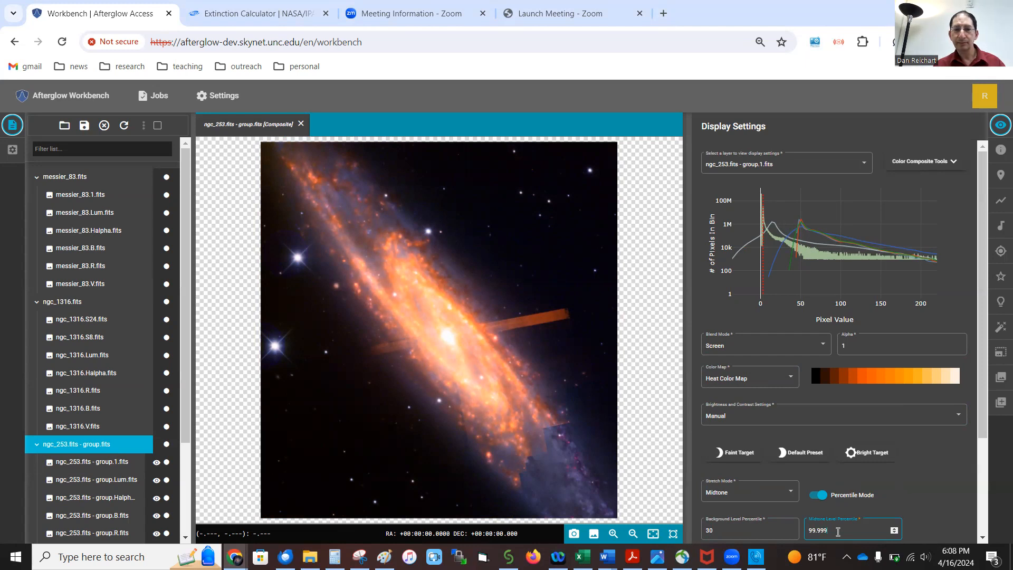
key(BackSpace)
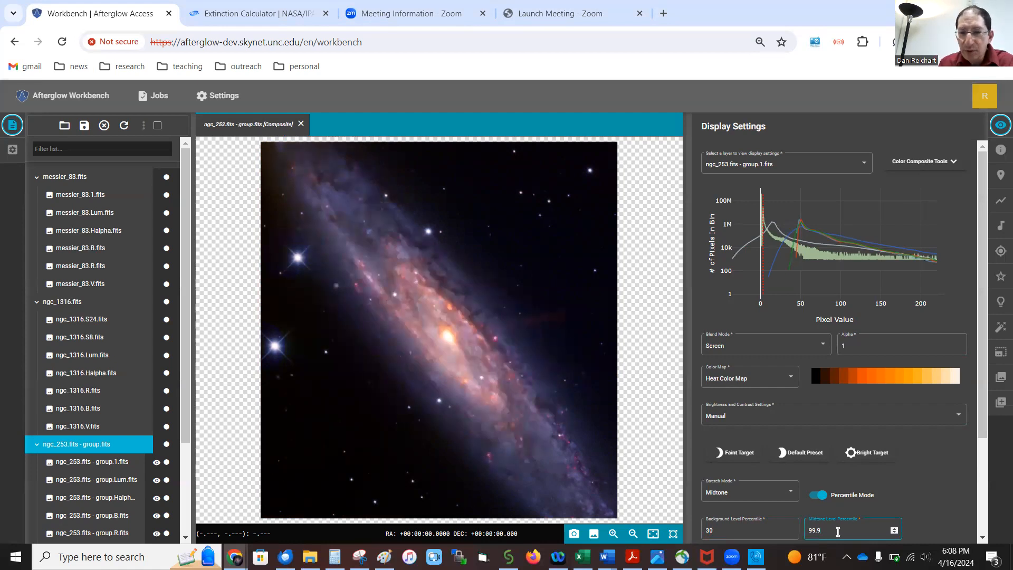
Change group.1's Midtone Level Percentile to 99.925 and zoom into the galaxy core and back out.
scroll(471, 349, up, 5)
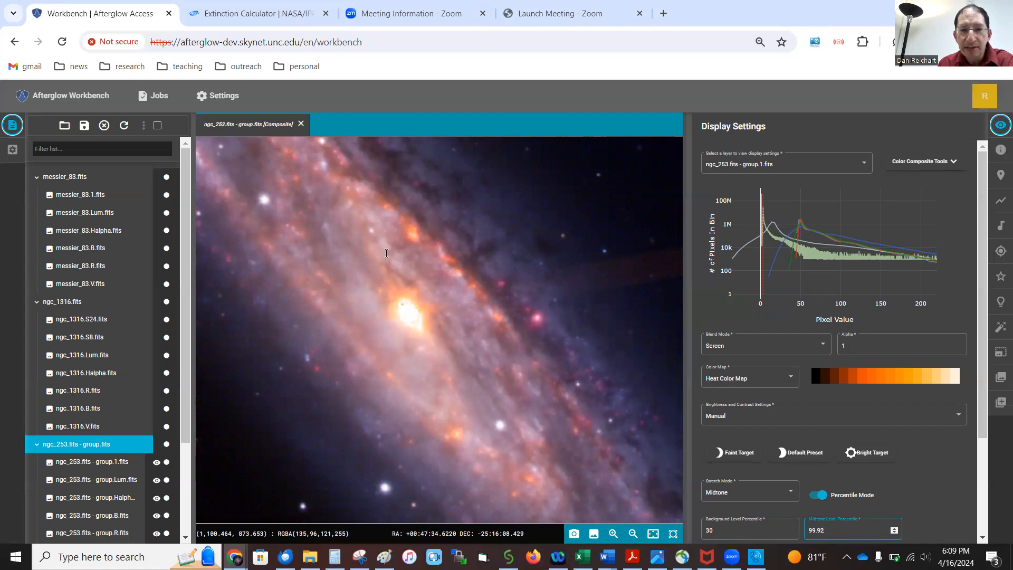
text(5)
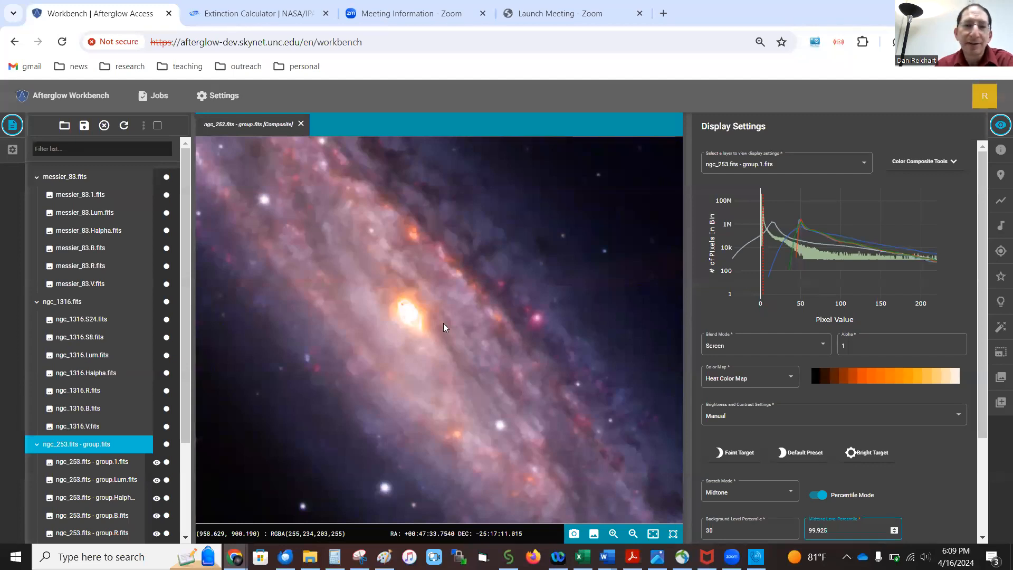
scroll(401, 314, up, 5)
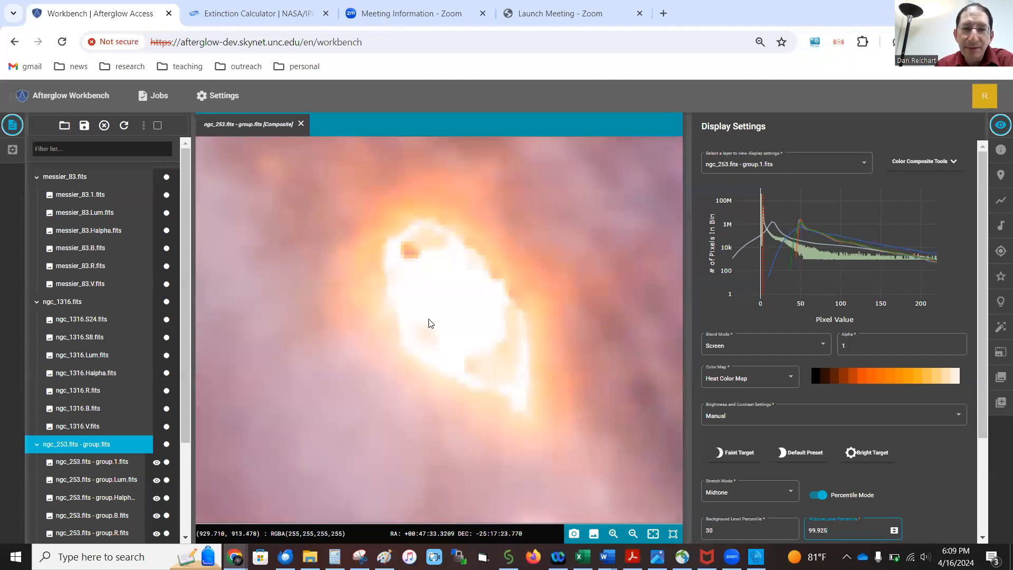
scroll(442, 323, down, 5)
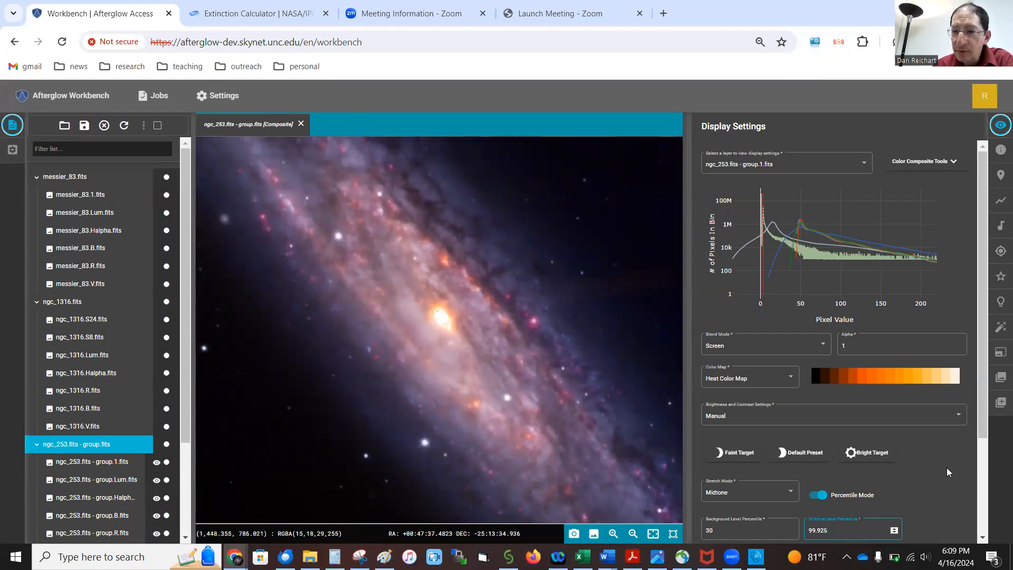
scroll(941, 470, down, 2)
scroll(941, 470, down, 1)
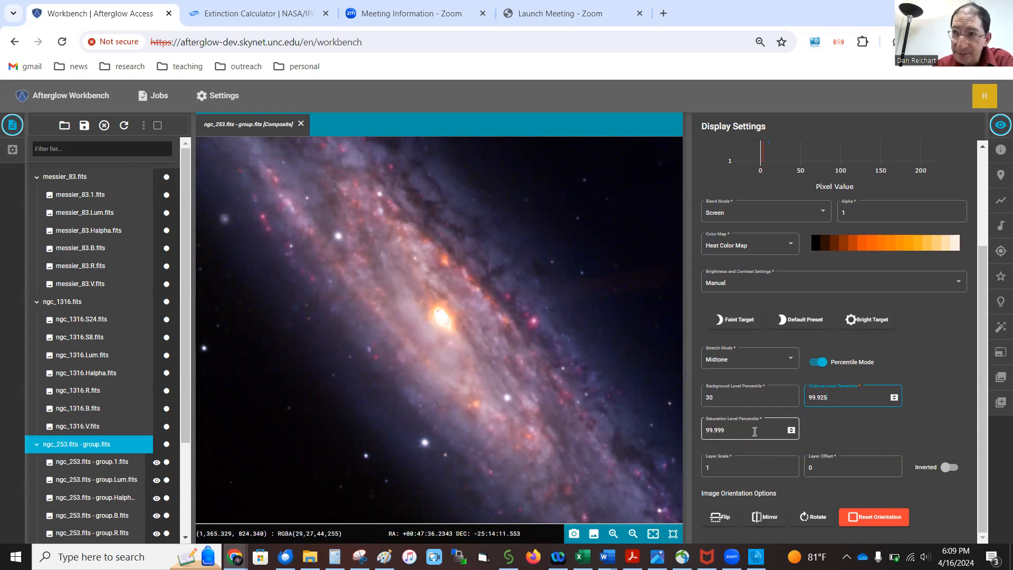
Turn off Percentile Mode, raise Saturation Level to about 1423, and set Midtone Level to 439.17.
click(820, 362)
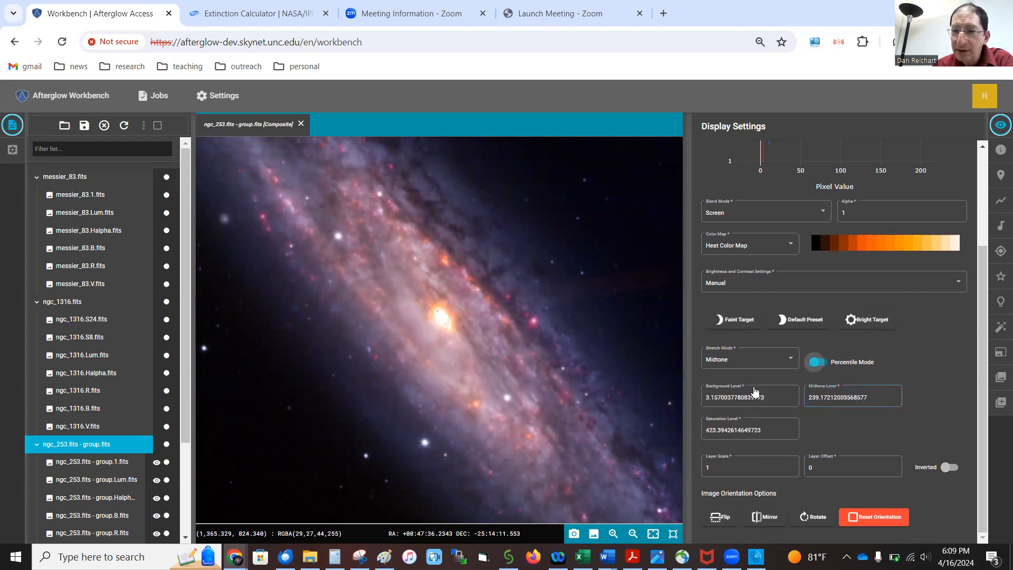
click(754, 438)
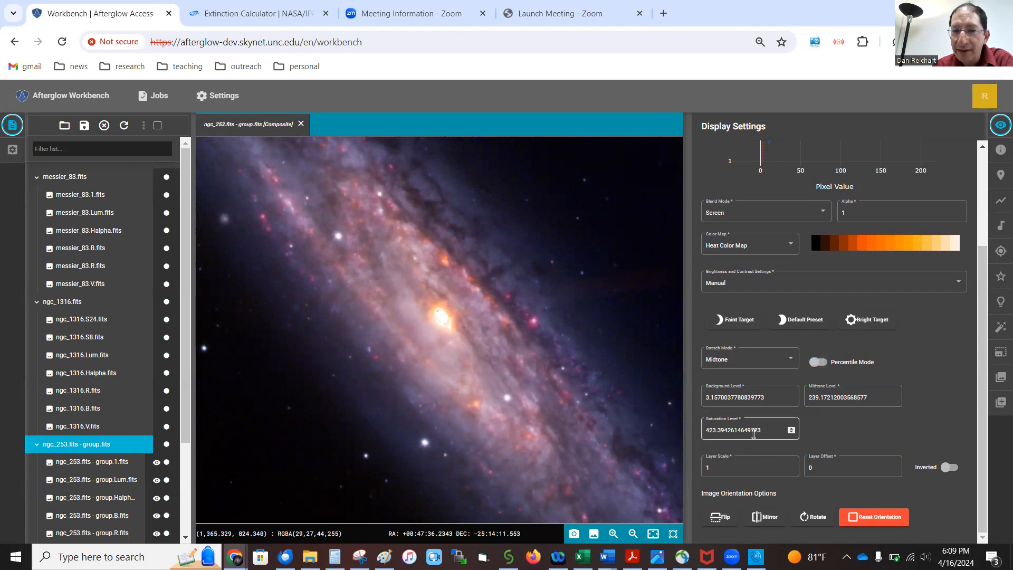
click(708, 430)
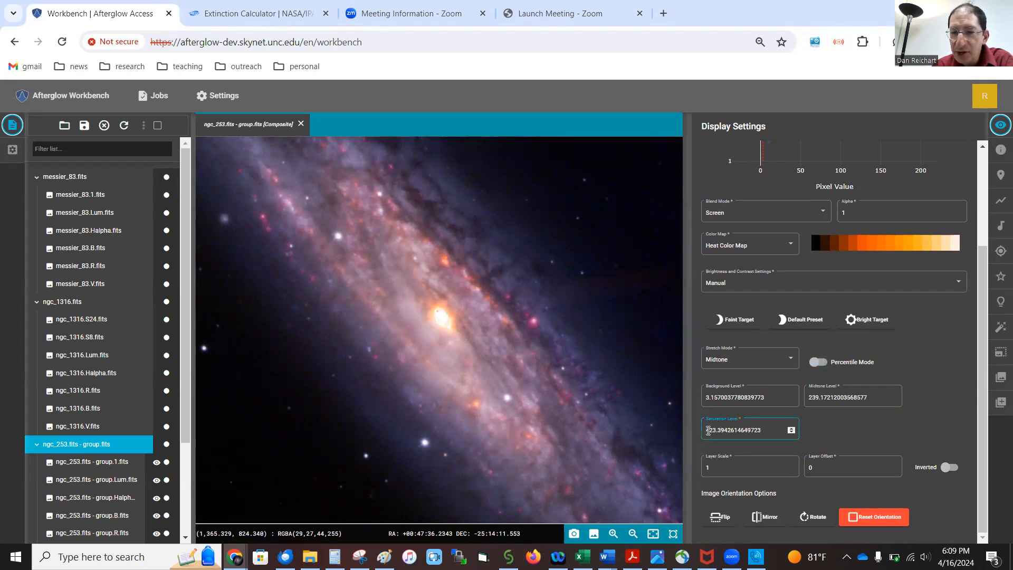
text(1)
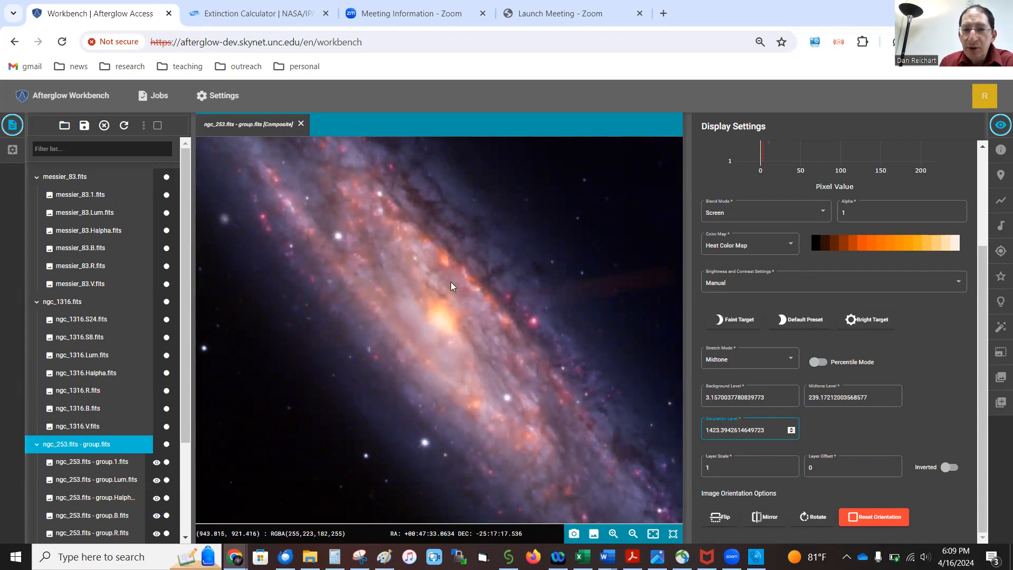
click(811, 398)
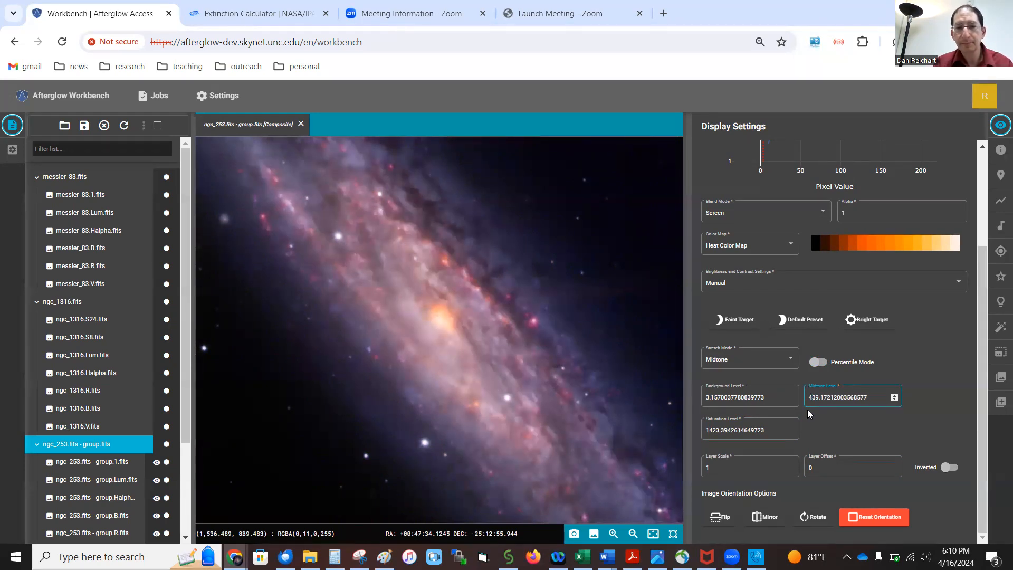
Zoom out and back in on the finished NGC 253 composite, then open messier_83.fits.
scroll(440, 341, down, 3)
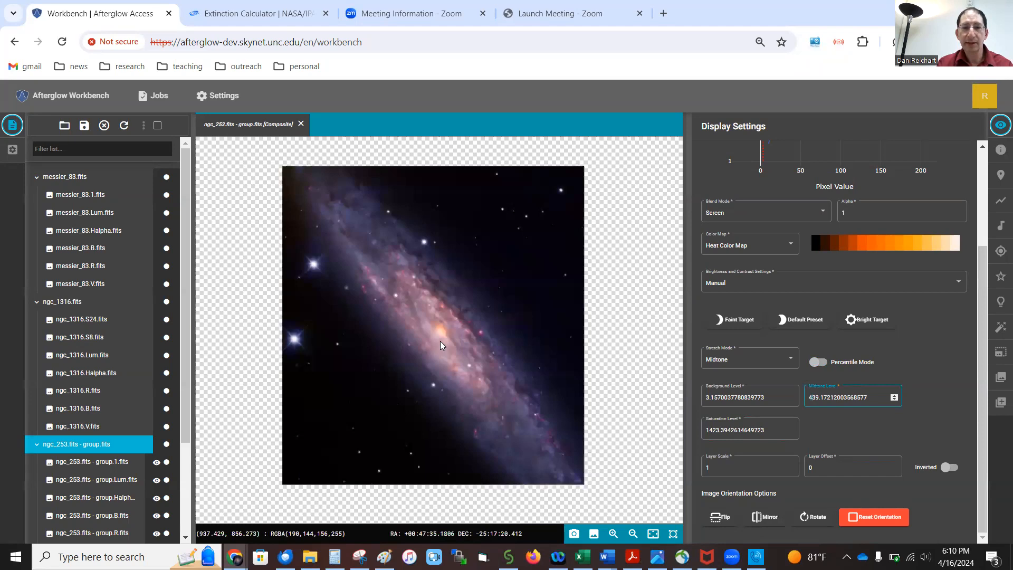
scroll(440, 341, up, 3)
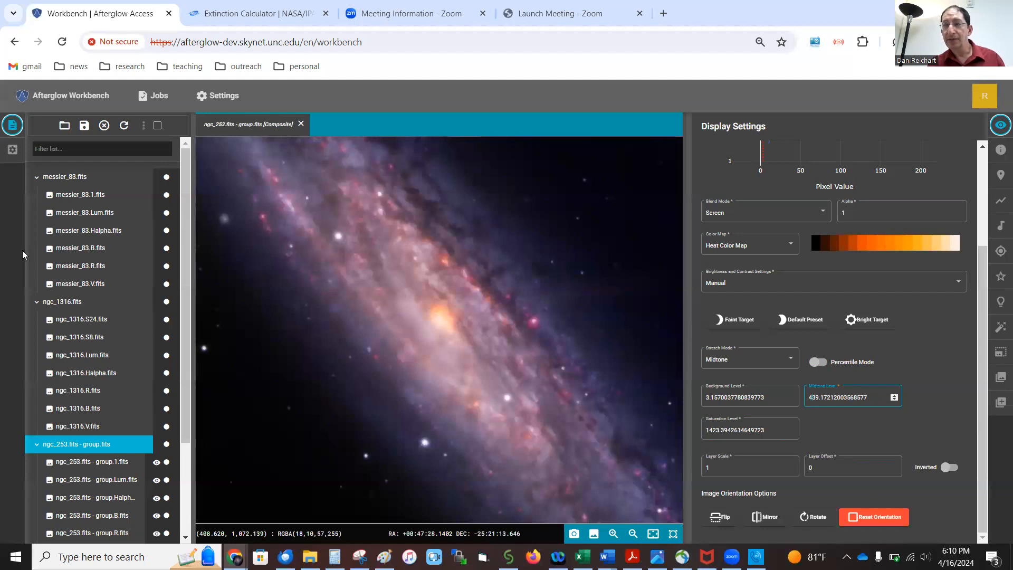
click(66, 177)
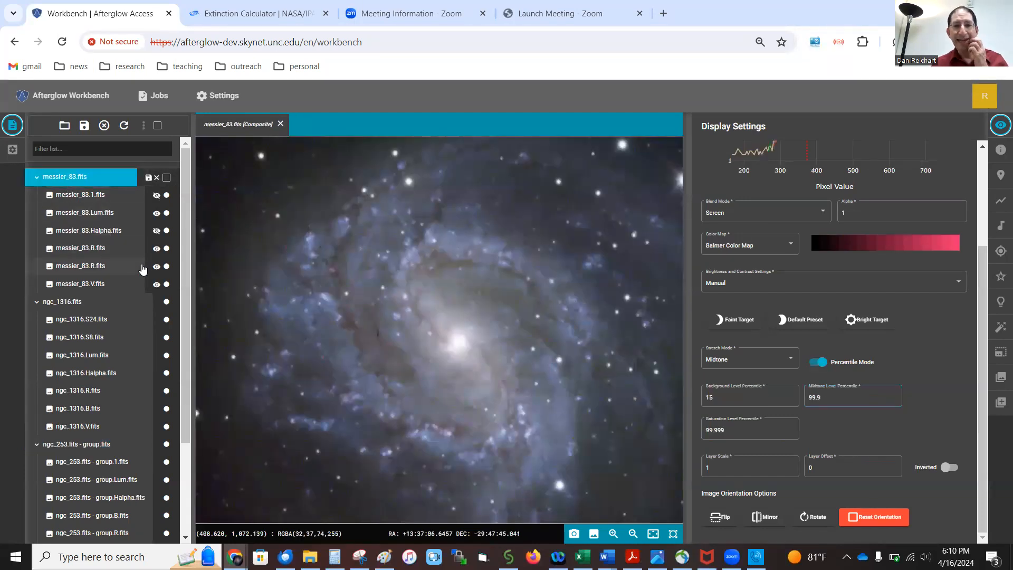
Show messier_83.Halpha.fits, zoom into the pink spiral-arm knots and back out, then hide it again.
click(156, 231)
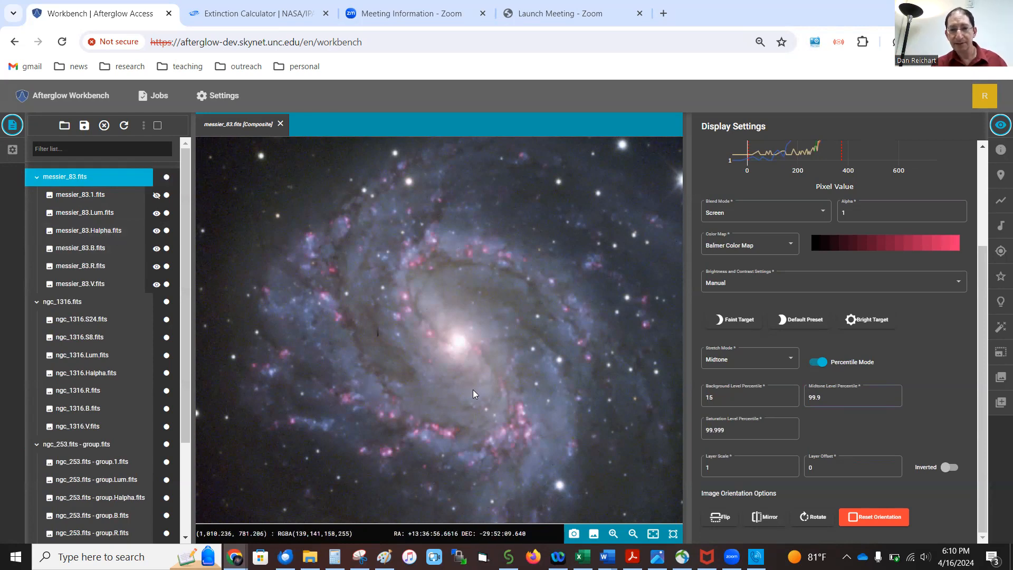
scroll(523, 429, up, 5)
scroll(515, 435, down, 1)
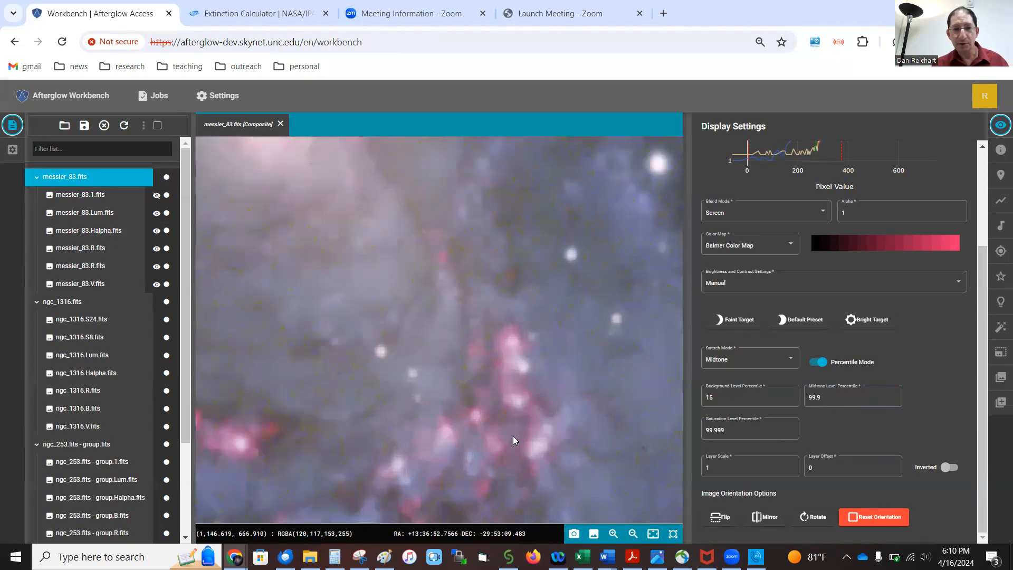
scroll(513, 437, down, 5)
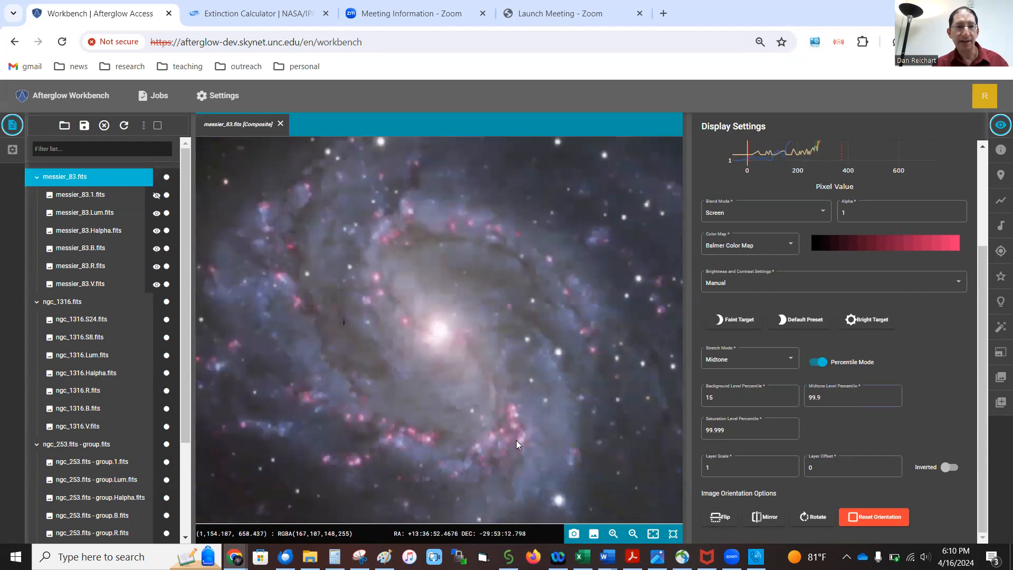
click(157, 230)
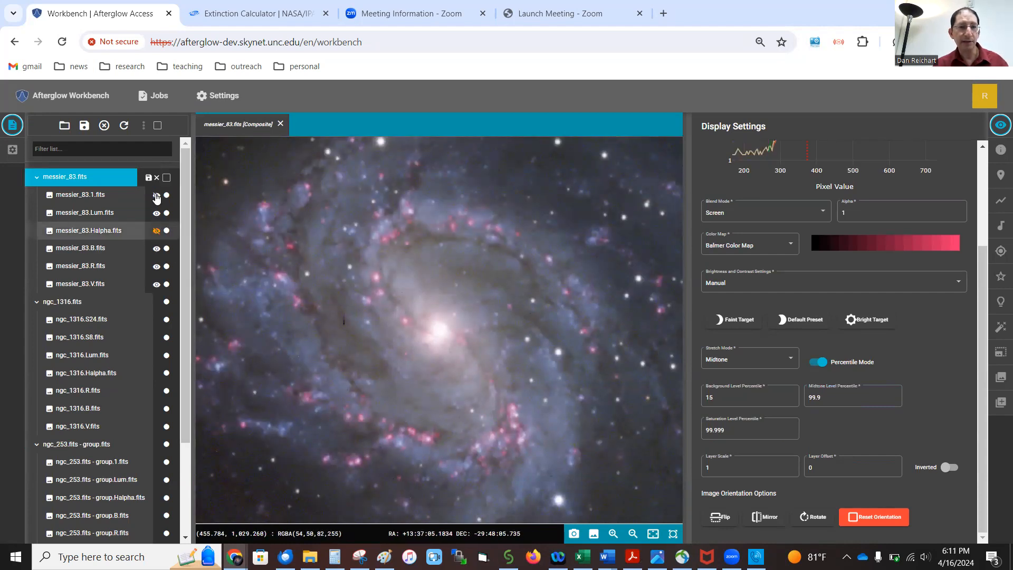
click(156, 195)
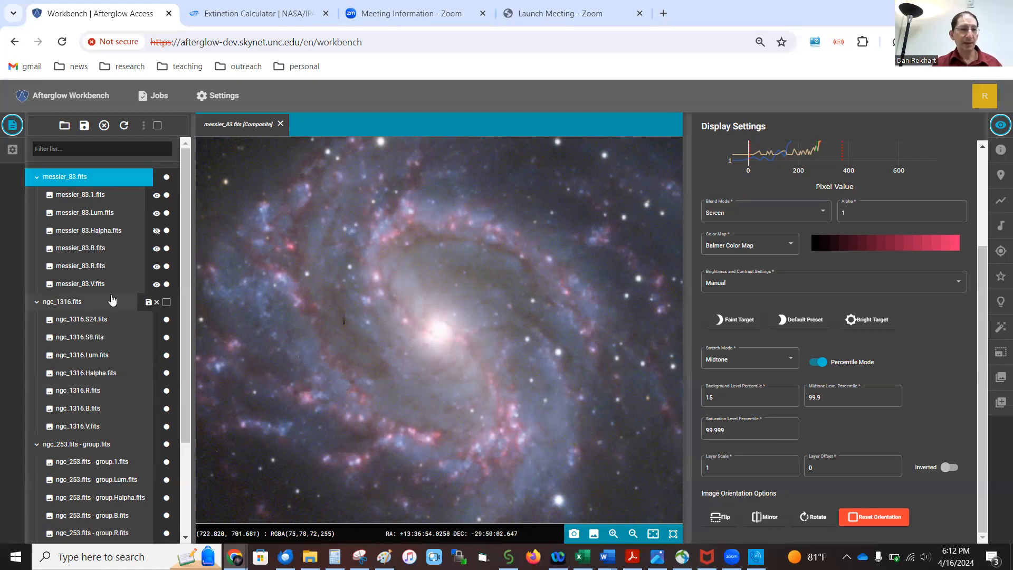
Open ngc_1316.fits, then zoom and pan to centre its two galaxies without the empty margin.
click(79, 302)
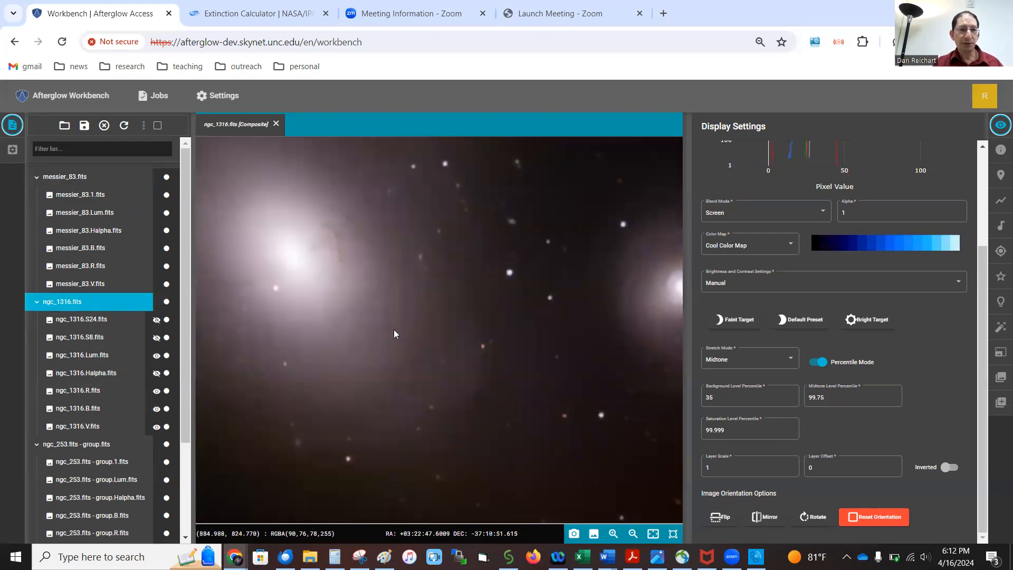
scroll(343, 286, down, 3)
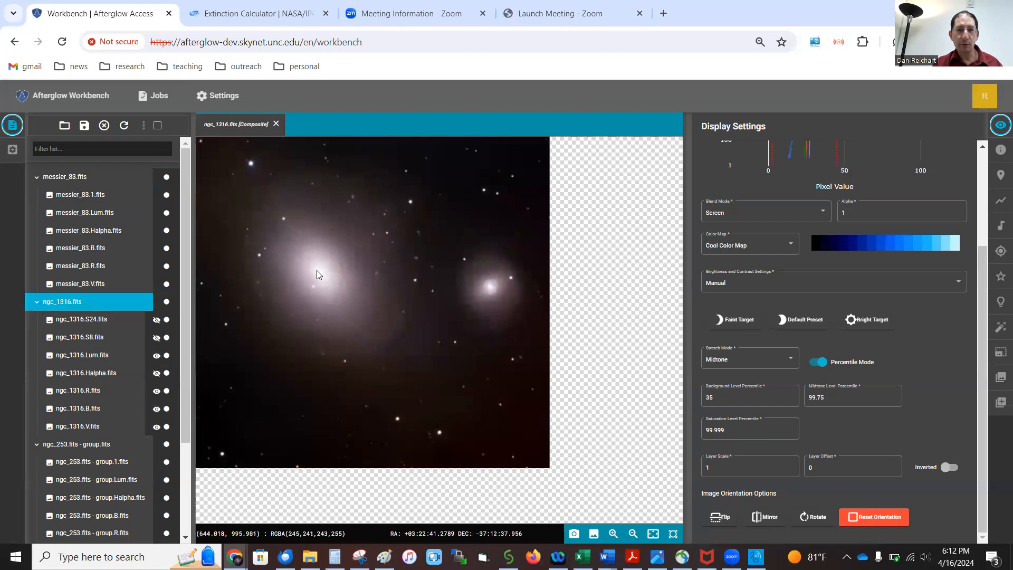
scroll(316, 273, up, 3)
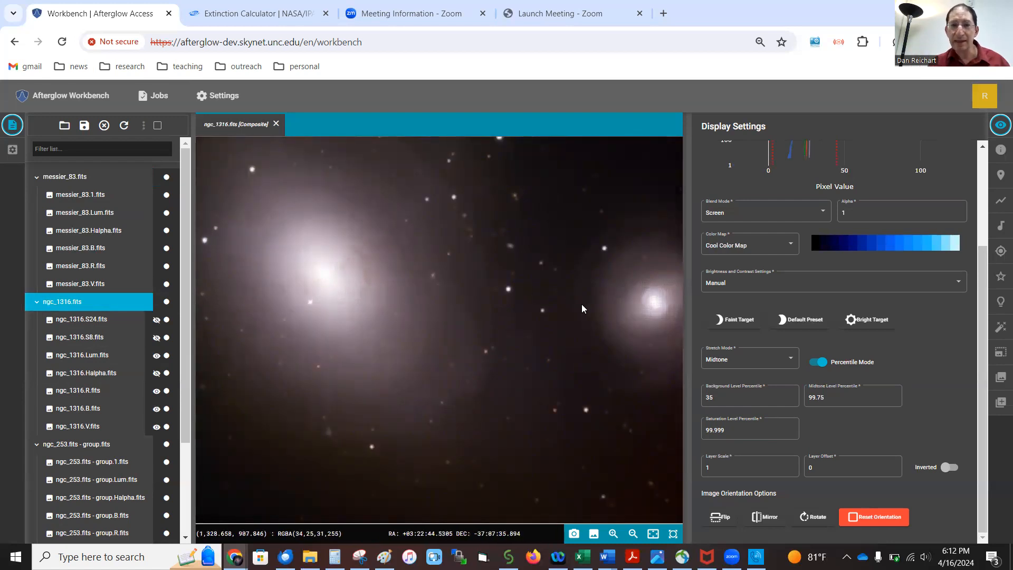
drag(328, 271, 422, 312)
scroll(422, 312, up, 4)
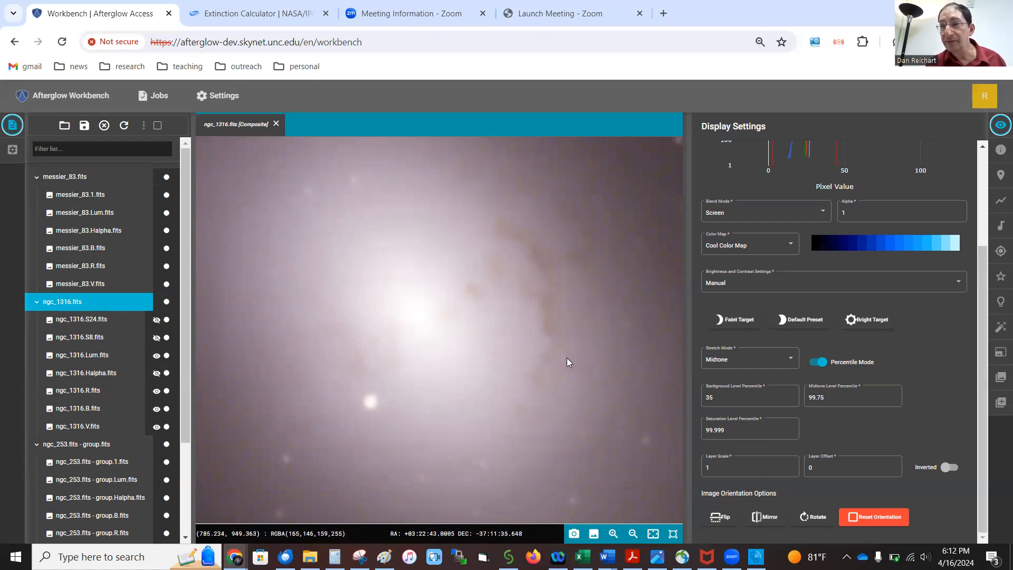
scroll(566, 355, down, 5)
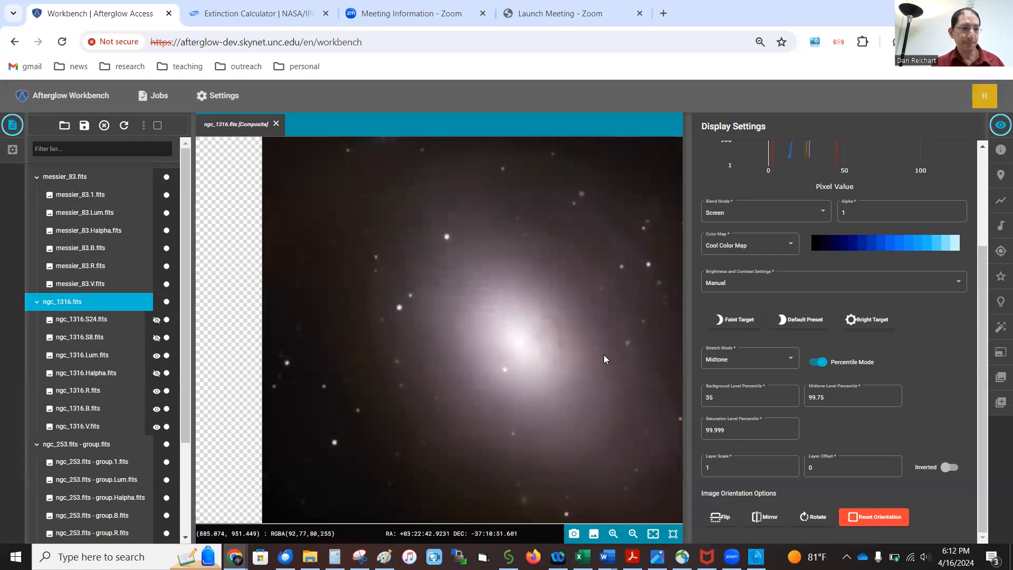
drag(608, 355, 512, 351)
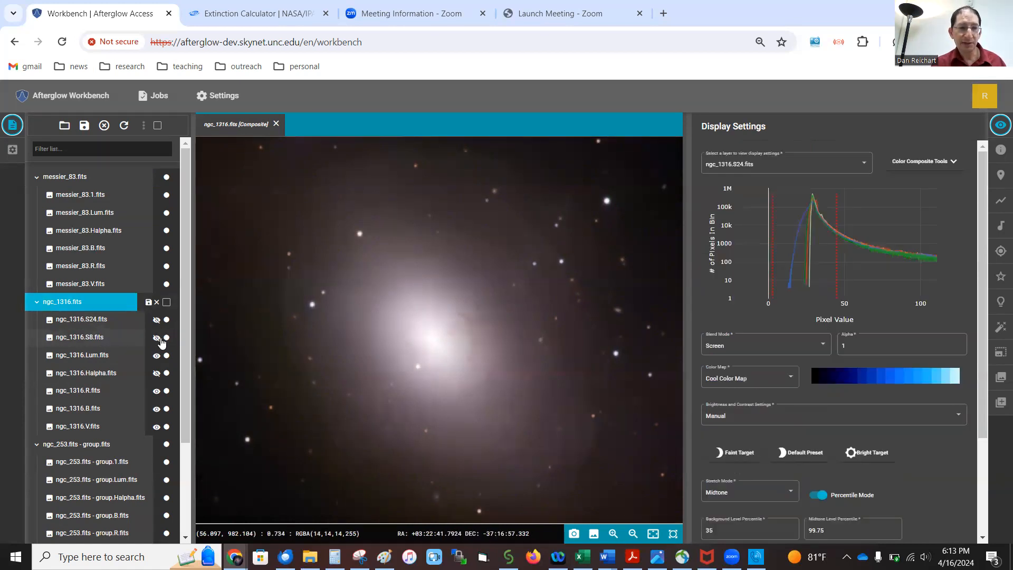
Show the ngc_1316.S8.fits layer, then zoom and pan across both galaxies to inspect the orange dust.
click(157, 338)
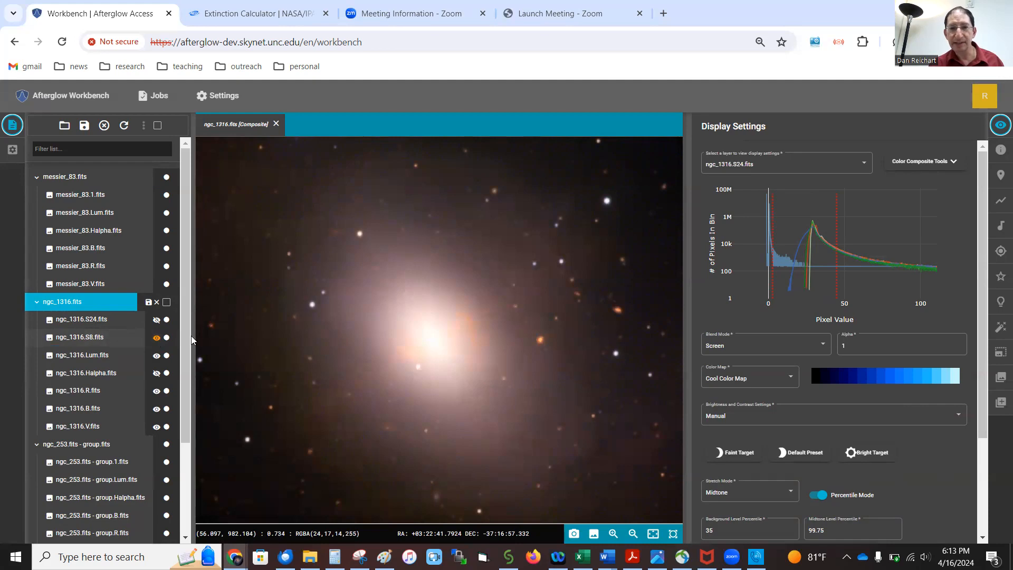
scroll(466, 336, up, 5)
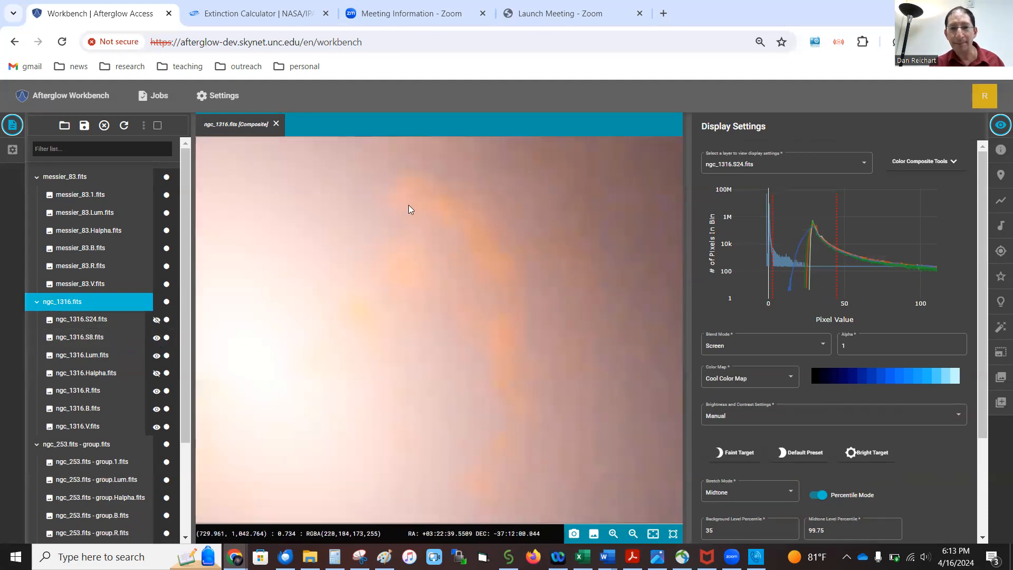
scroll(489, 365, down, 5)
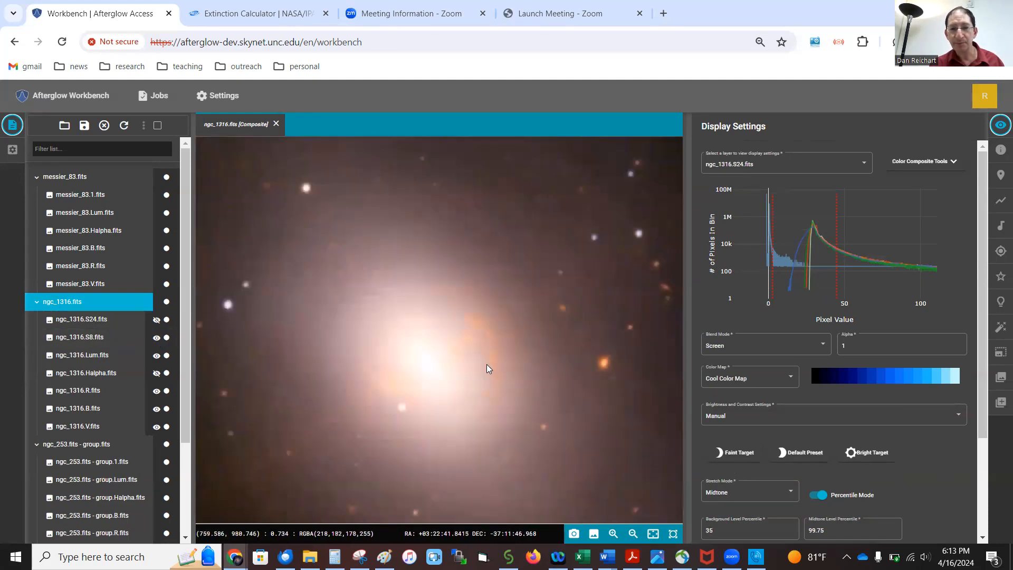
scroll(486, 364, down, 3)
drag(618, 356, 385, 280)
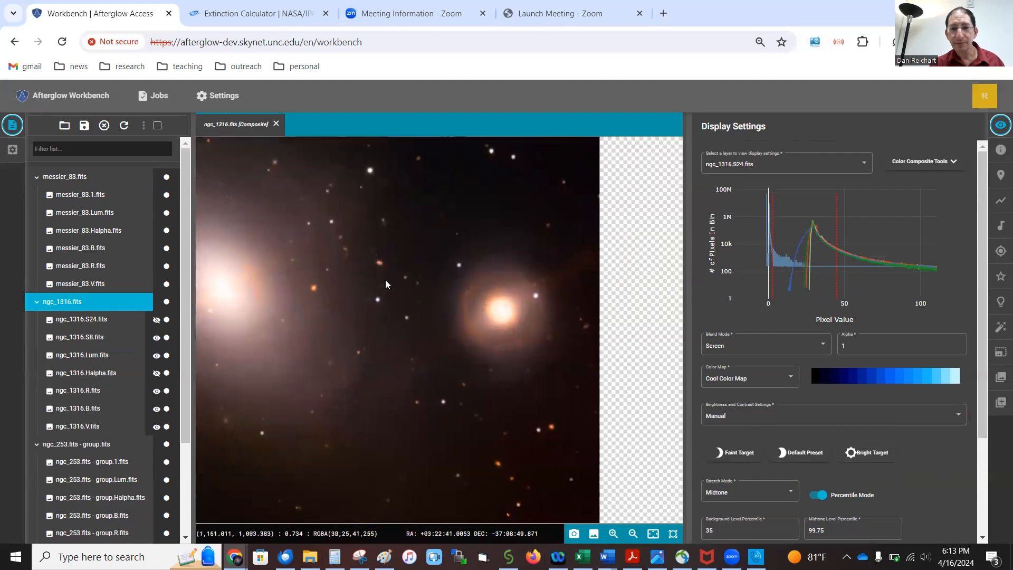
scroll(512, 313, up, 3)
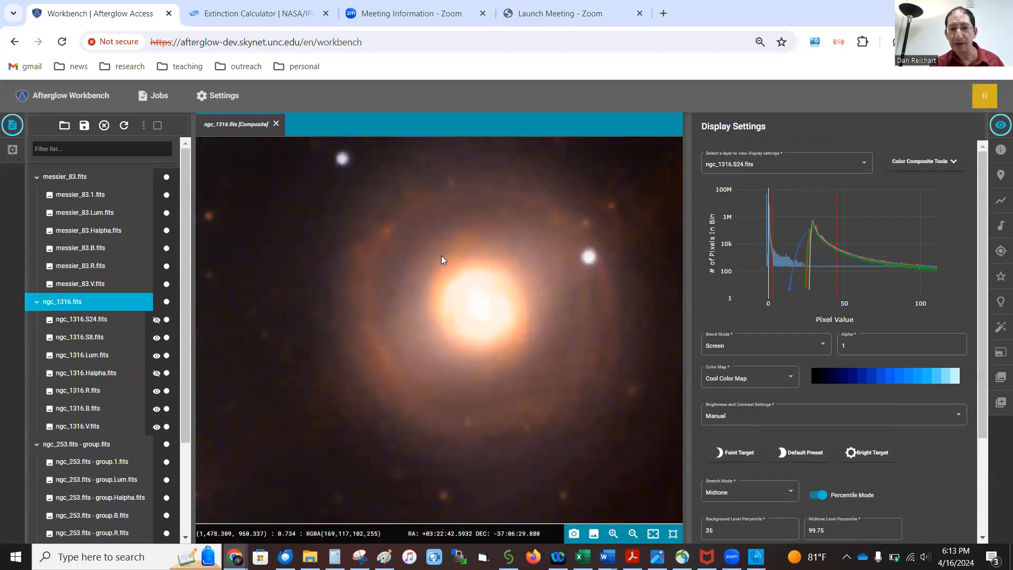
scroll(357, 302, down, 3)
drag(264, 296, 484, 328)
scroll(487, 319, up, 3)
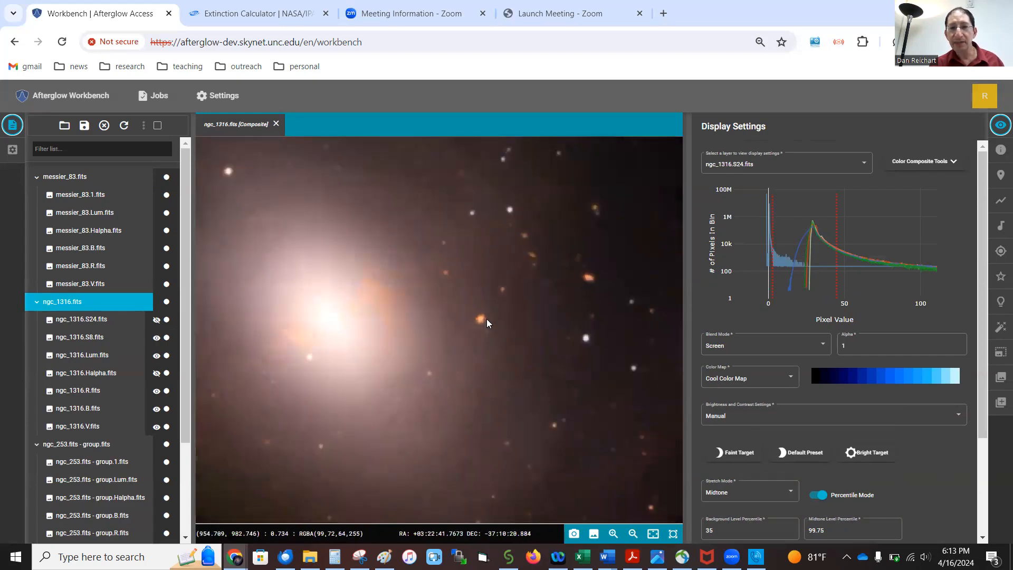
scroll(486, 319, up, 2)
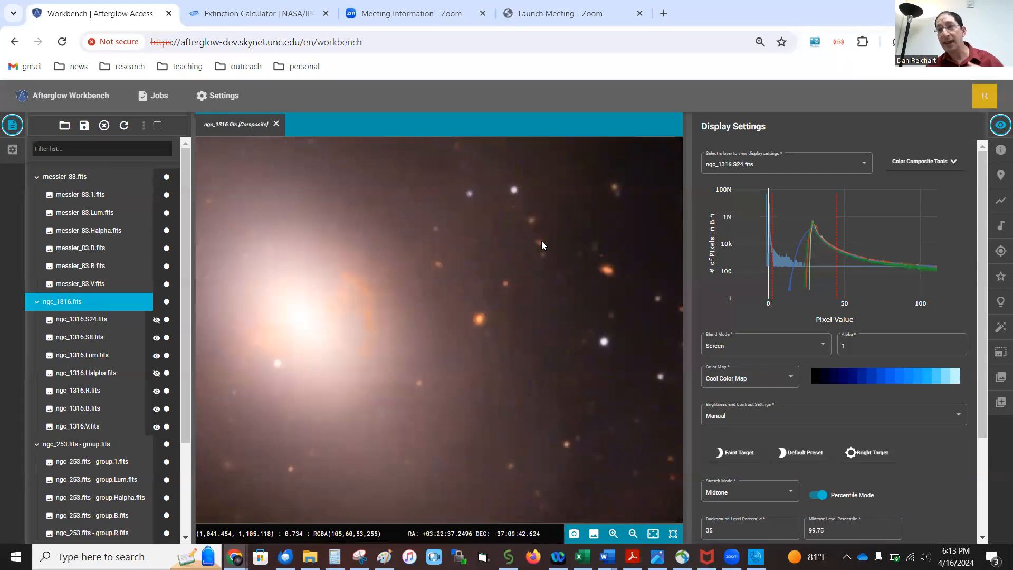
scroll(540, 243, down, 4)
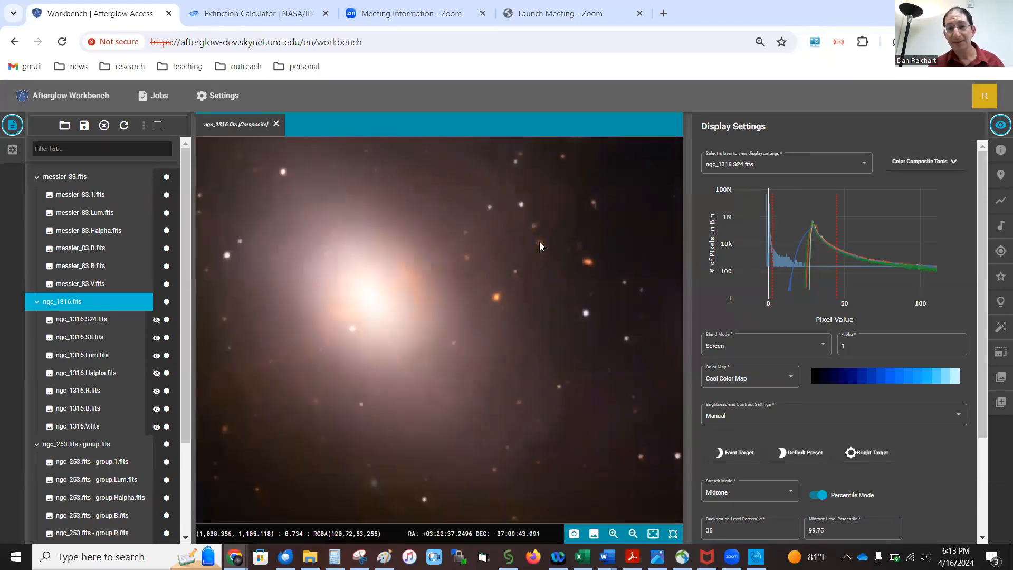
scroll(535, 241, up, 2)
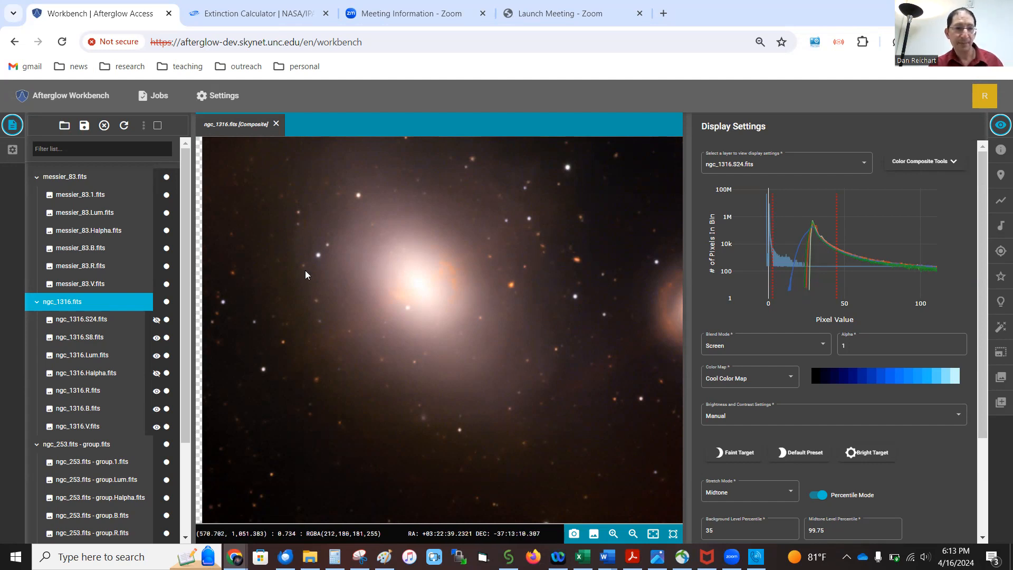
Show the ngc_1316.S24.fits layer in the composite, blended with Cool colour map and Screen mode.
click(157, 319)
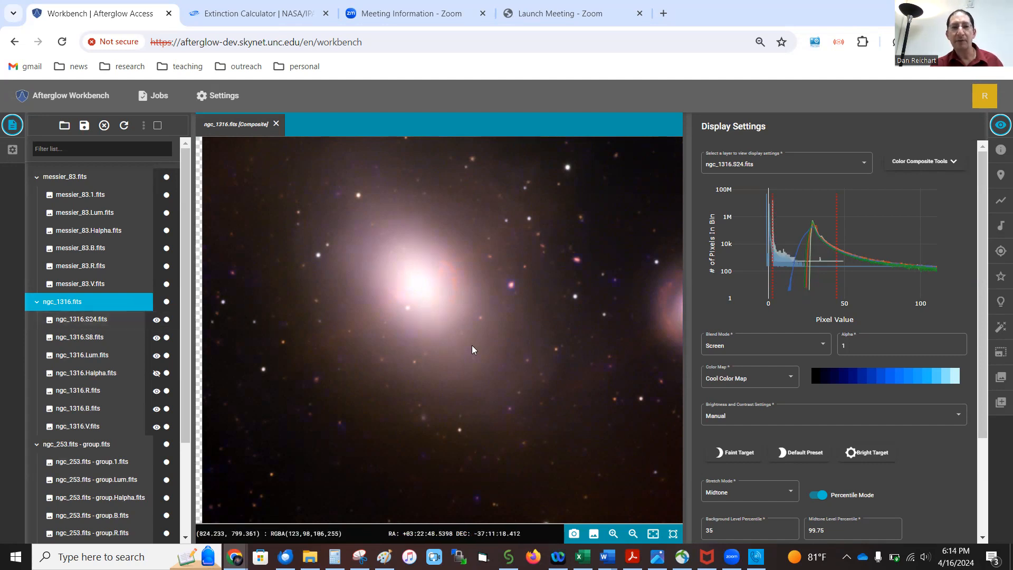
scroll(486, 304, up, 3)
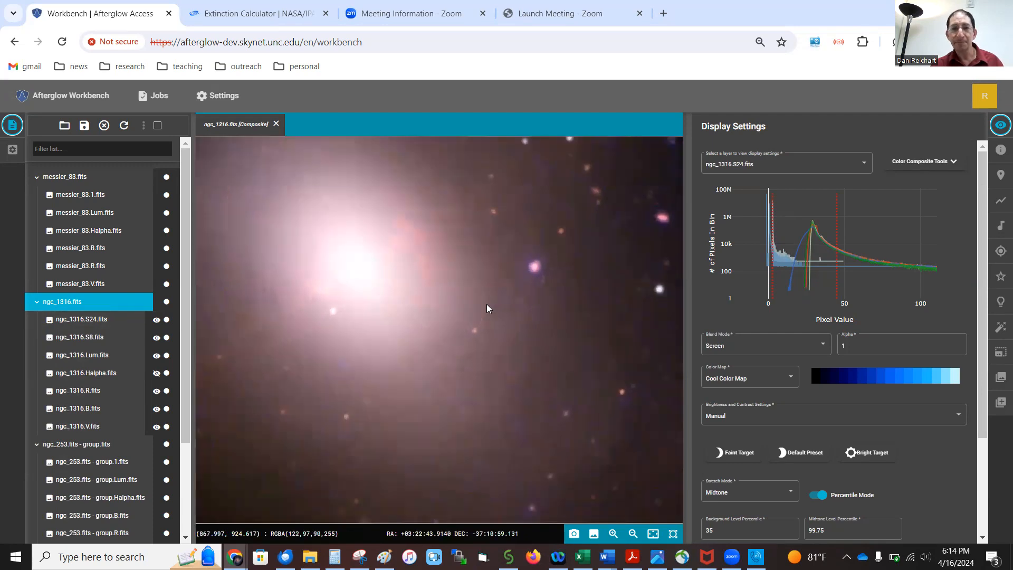
scroll(535, 309, down, 3)
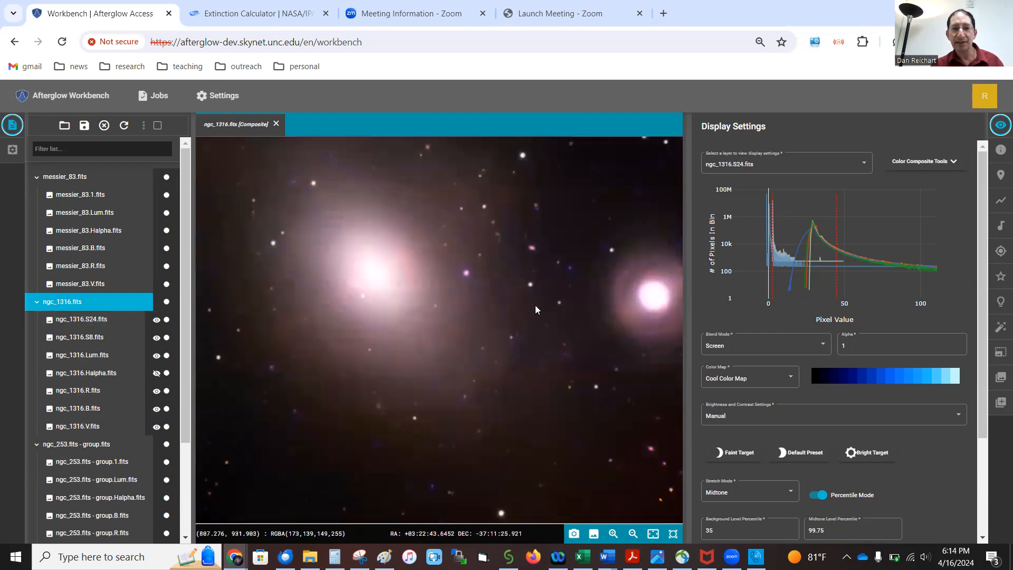
scroll(535, 309, down, 1)
Zoom and pan across both galaxies and the surrounding stars to inspect the infrared-blended colours.
drag(607, 302, 521, 352)
scroll(519, 354, up, 4)
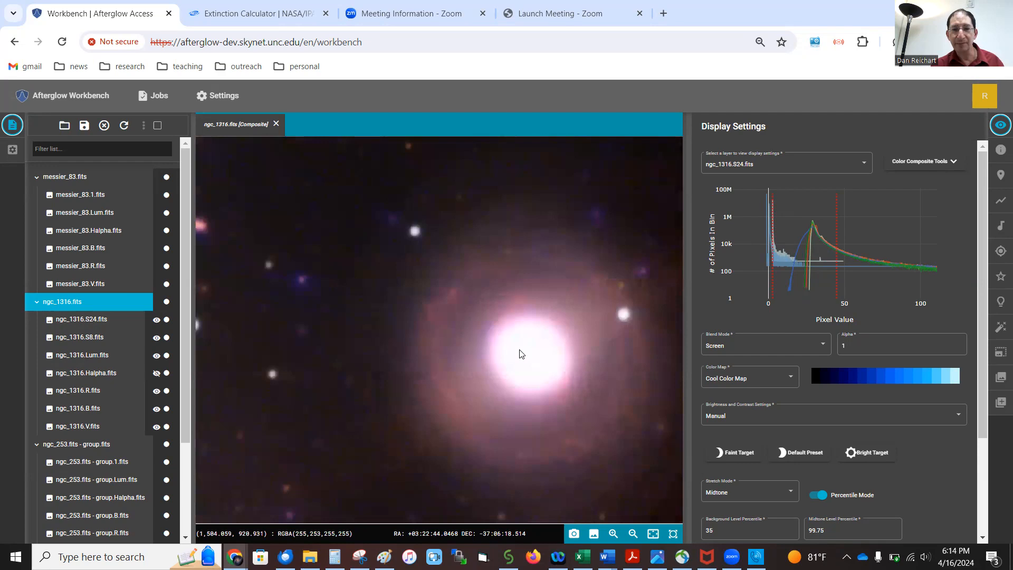
scroll(520, 353, up, 2)
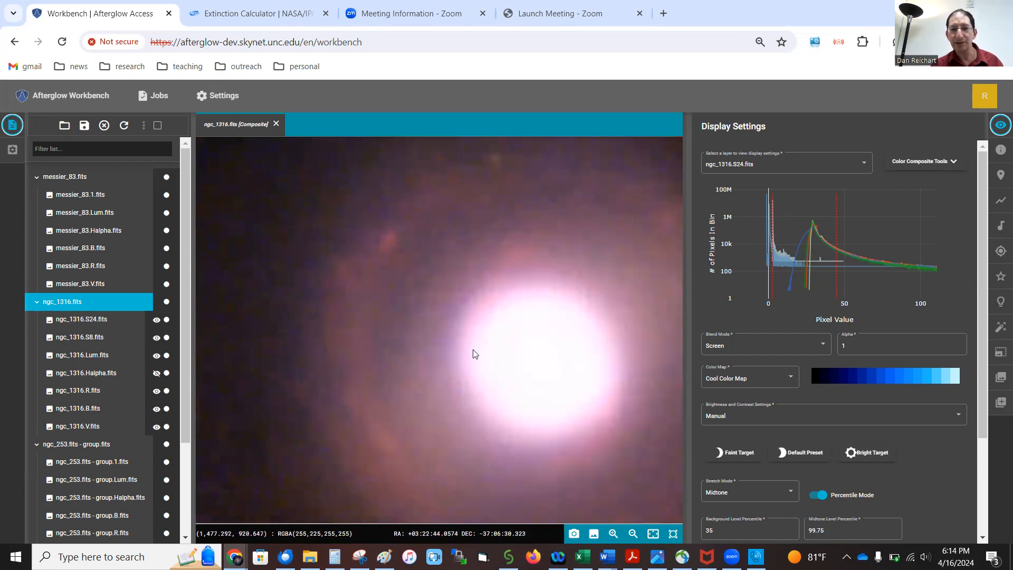
scroll(473, 353, down, 5)
scroll(472, 355, down, 1)
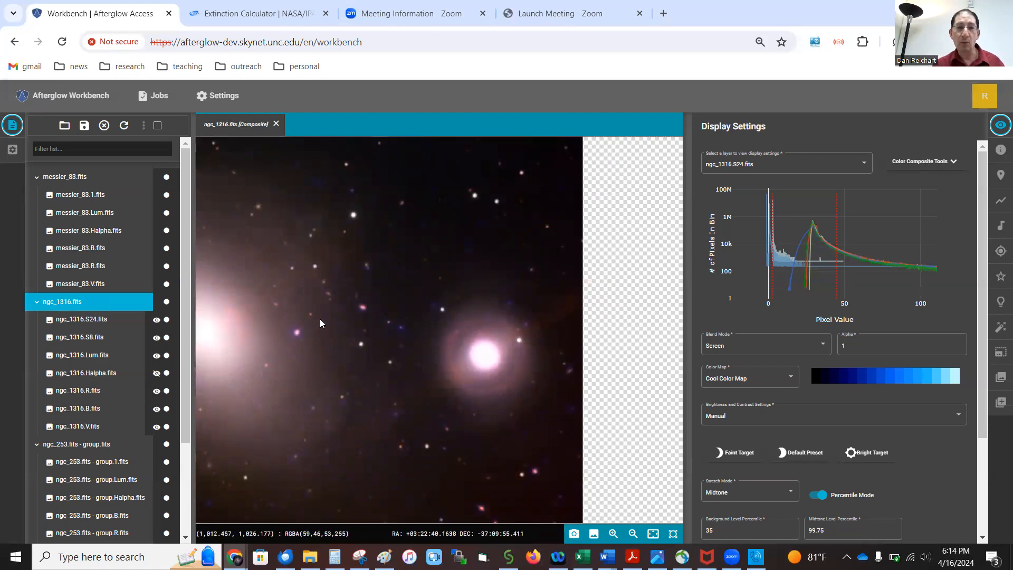
scroll(320, 319, down, 1)
scroll(321, 315, up, 5)
scroll(320, 315, down, 3)
drag(402, 332, 400, 334)
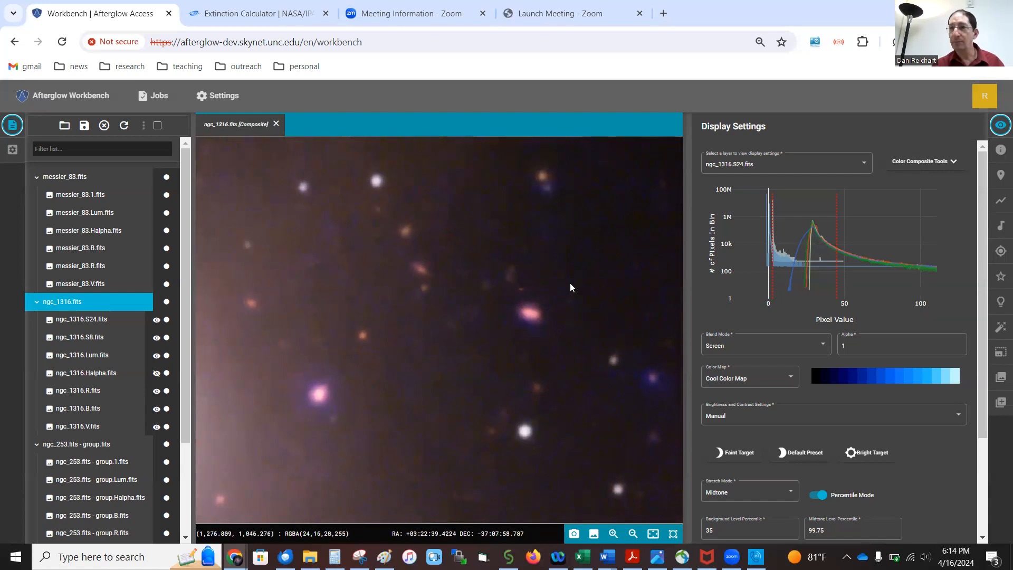